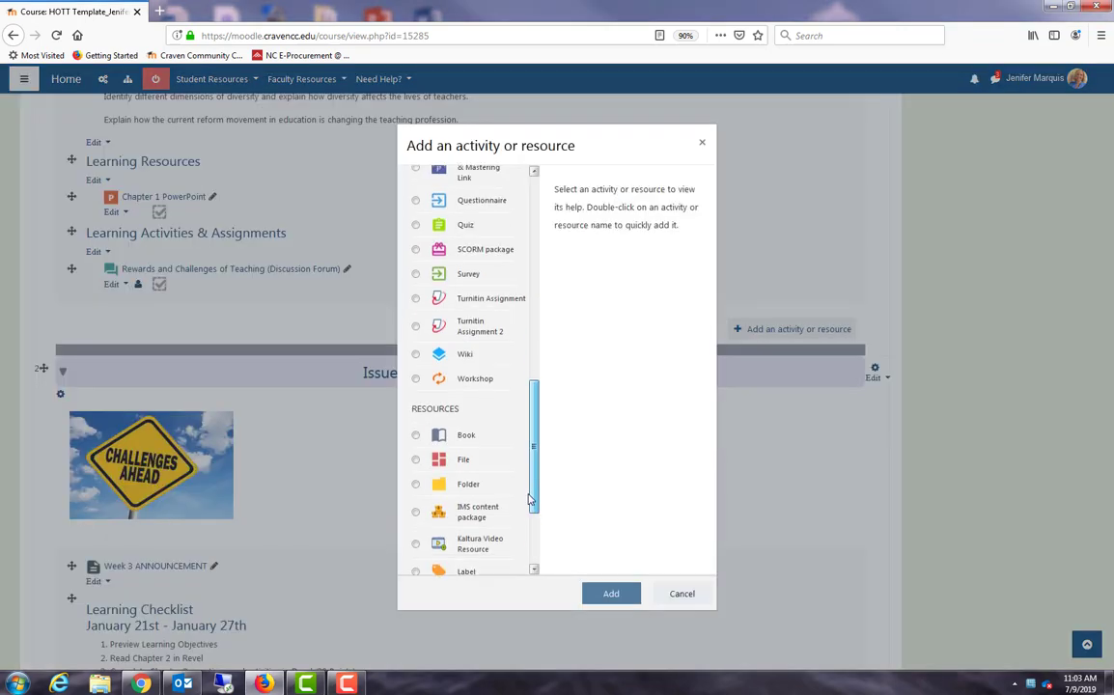
Add a Forum activity to the "Do I Want to Be a Teacher?" section and name it "Forum Example"
left_click_drag(530, 494, 530, 502)
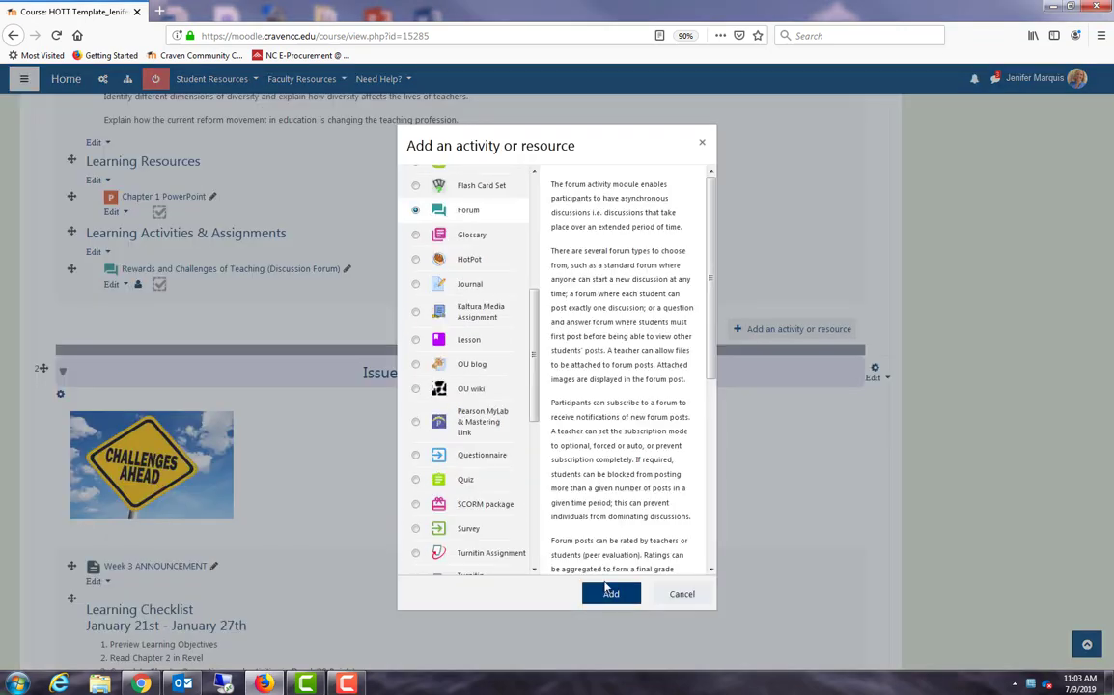
left_click(611, 593)
left_click(410, 274)
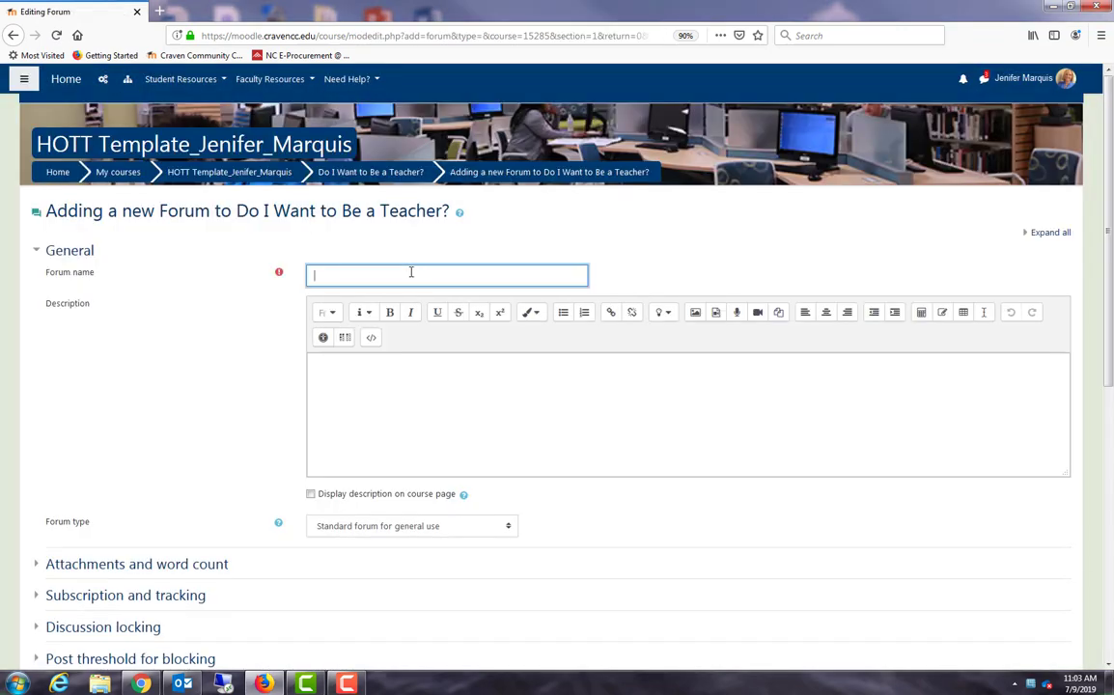
type("Forum Example")
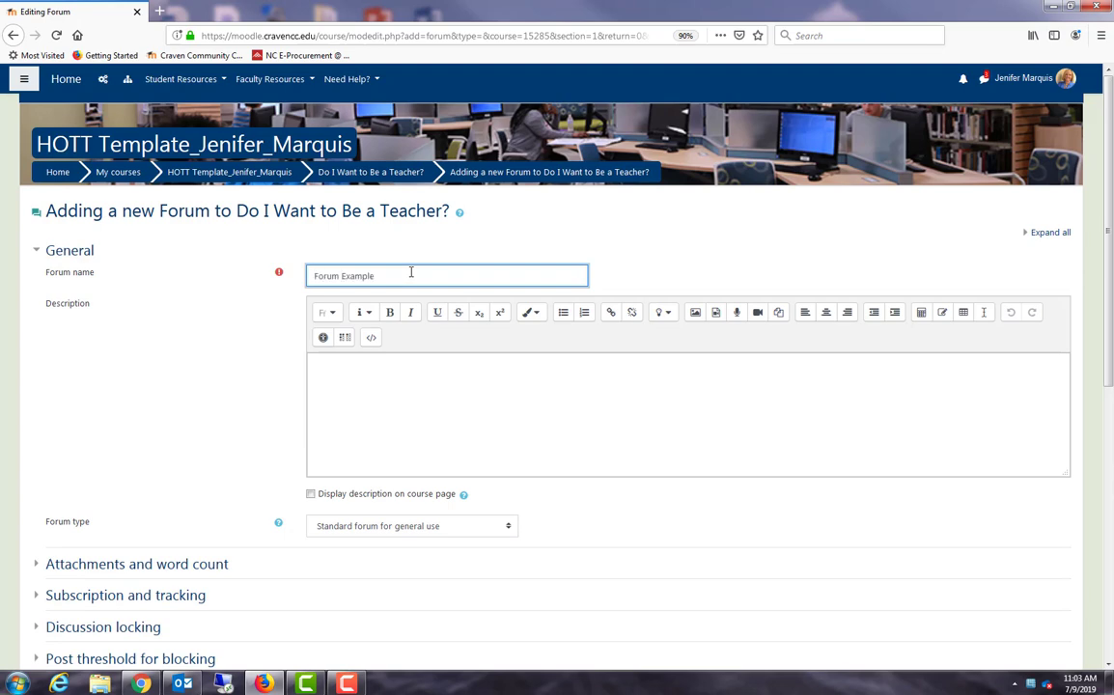
Expand all forum settings, consult the forum type help, and set the forum type to "A single simple discussion"
left_click(1049, 233)
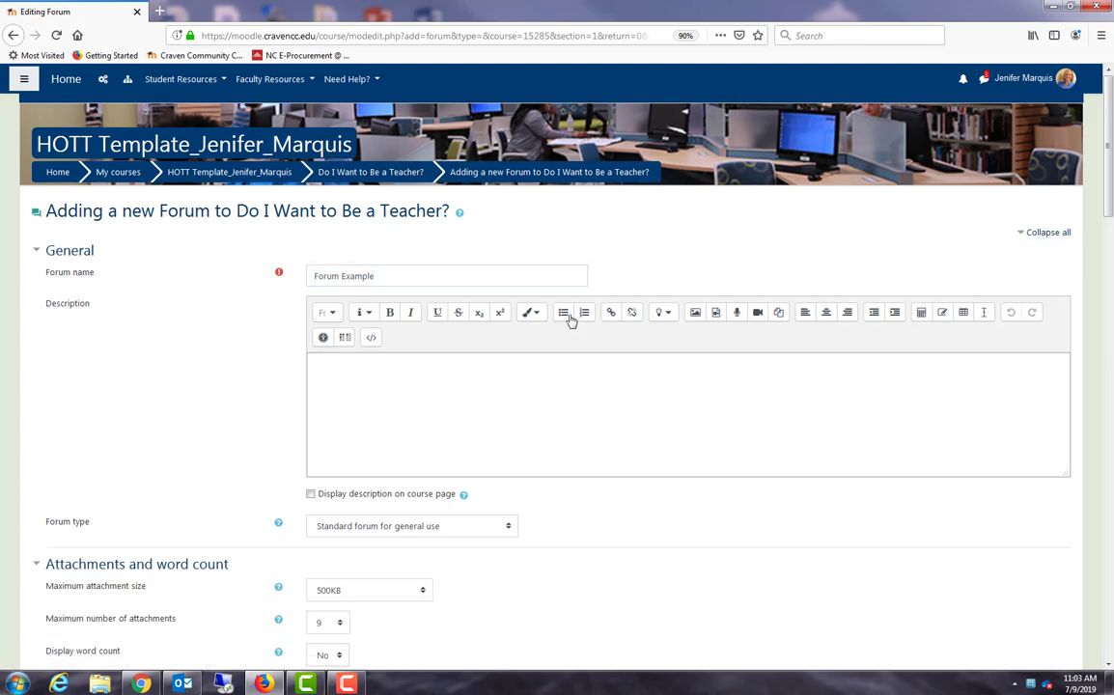
scroll(512, 383, "down", 2)
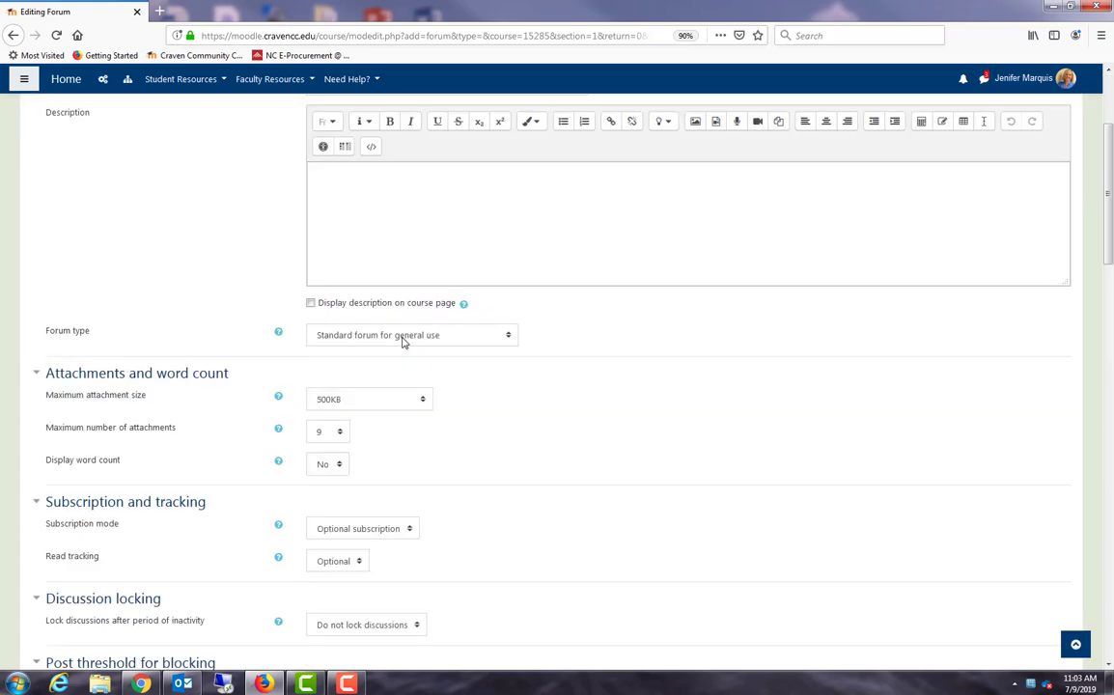
left_click(503, 340)
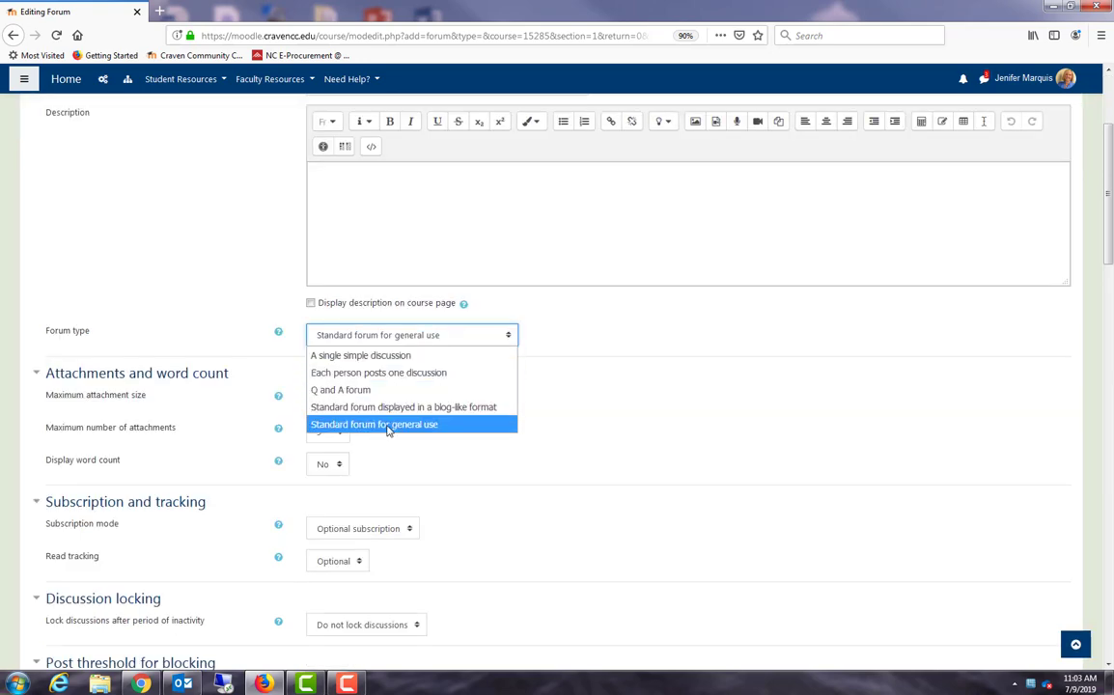
left_click(279, 334)
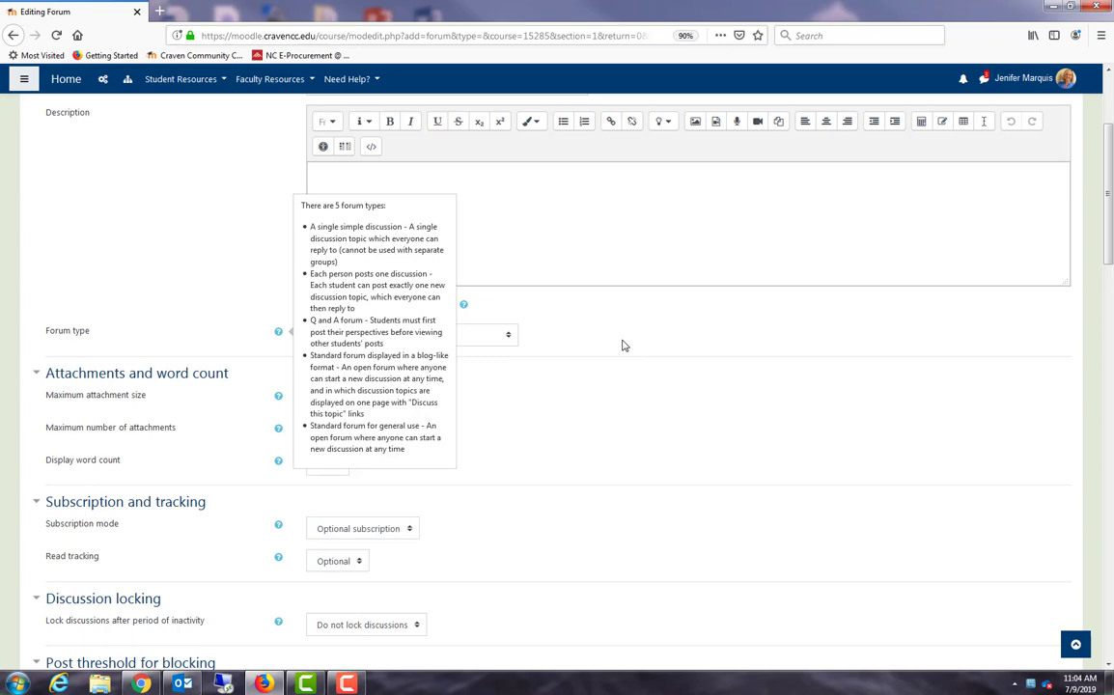
left_click(627, 328)
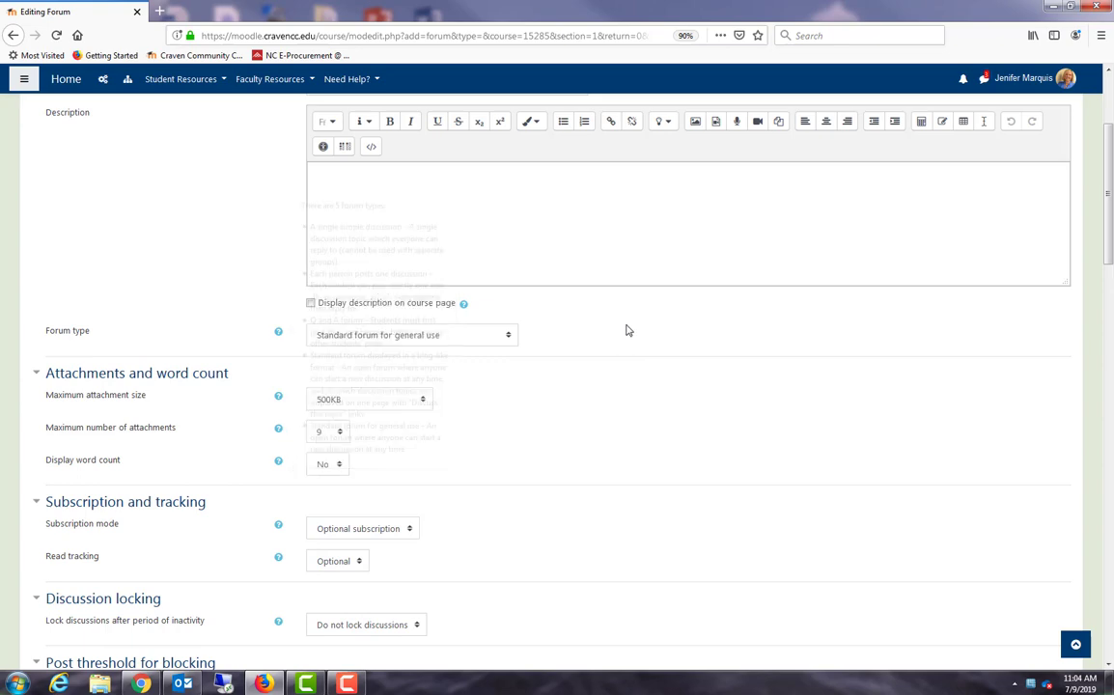
left_click(503, 339)
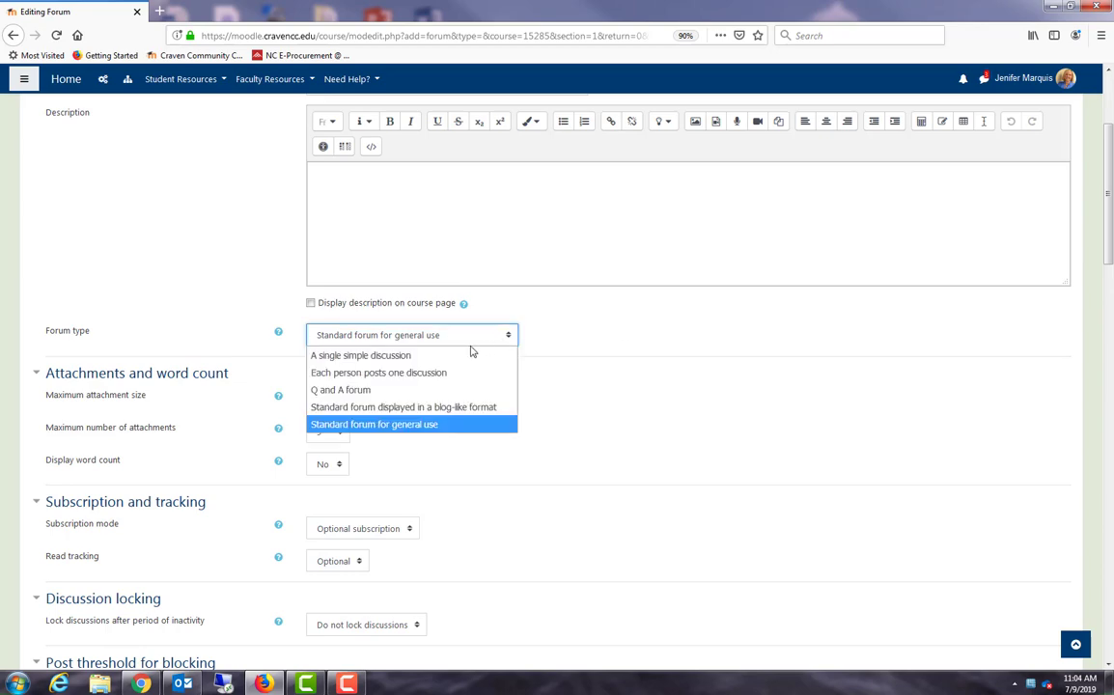
left_click(333, 357)
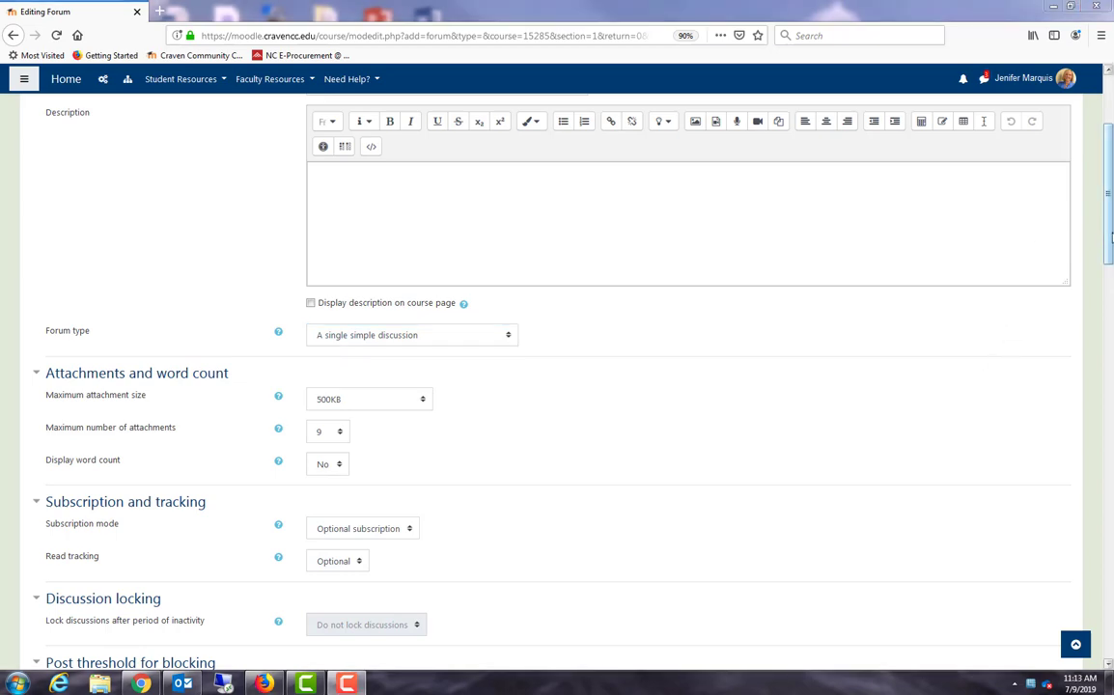
left_click_drag(1109, 236, 1108, 292)
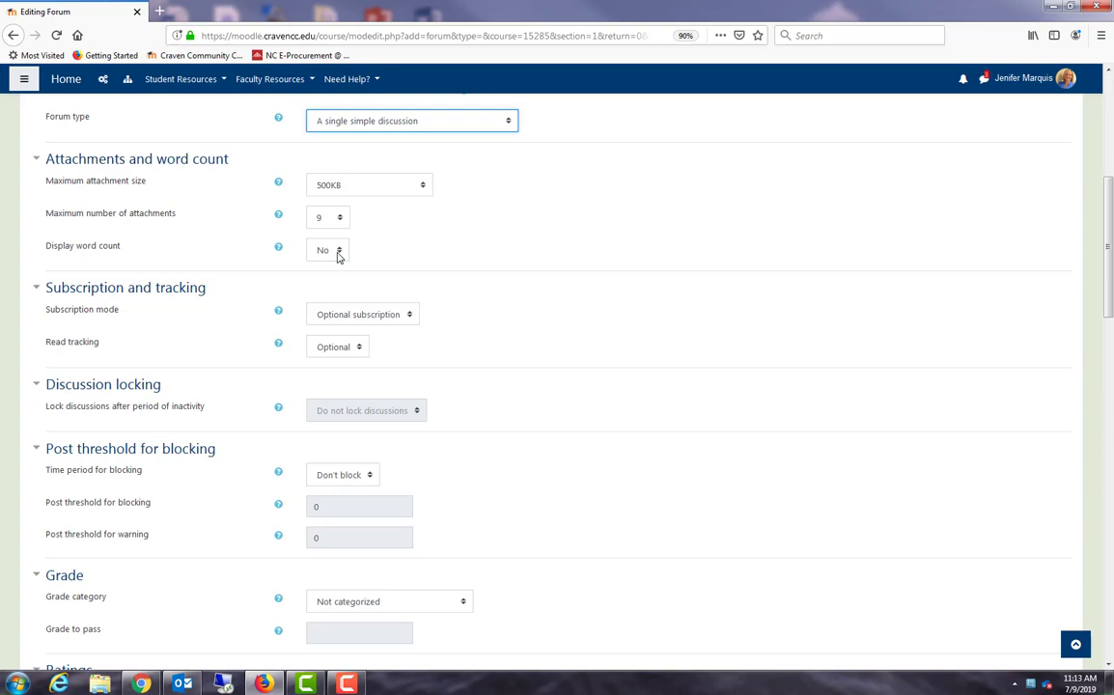
scroll(444, 254, "down", 3)
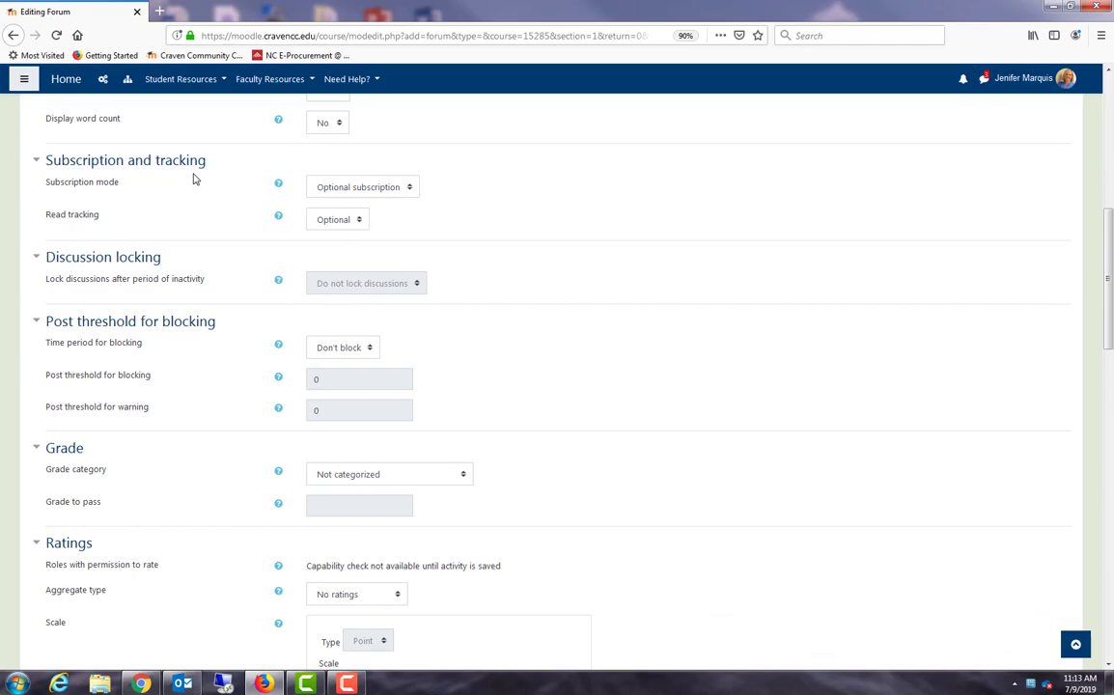
left_click(410, 189)
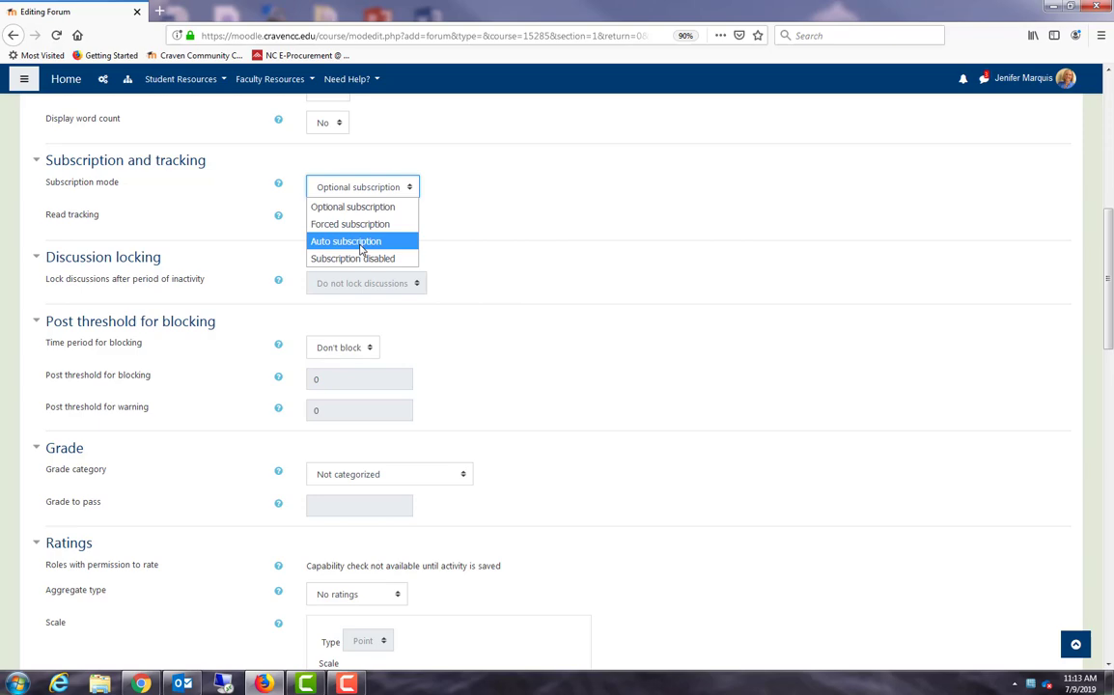
left_click(471, 213)
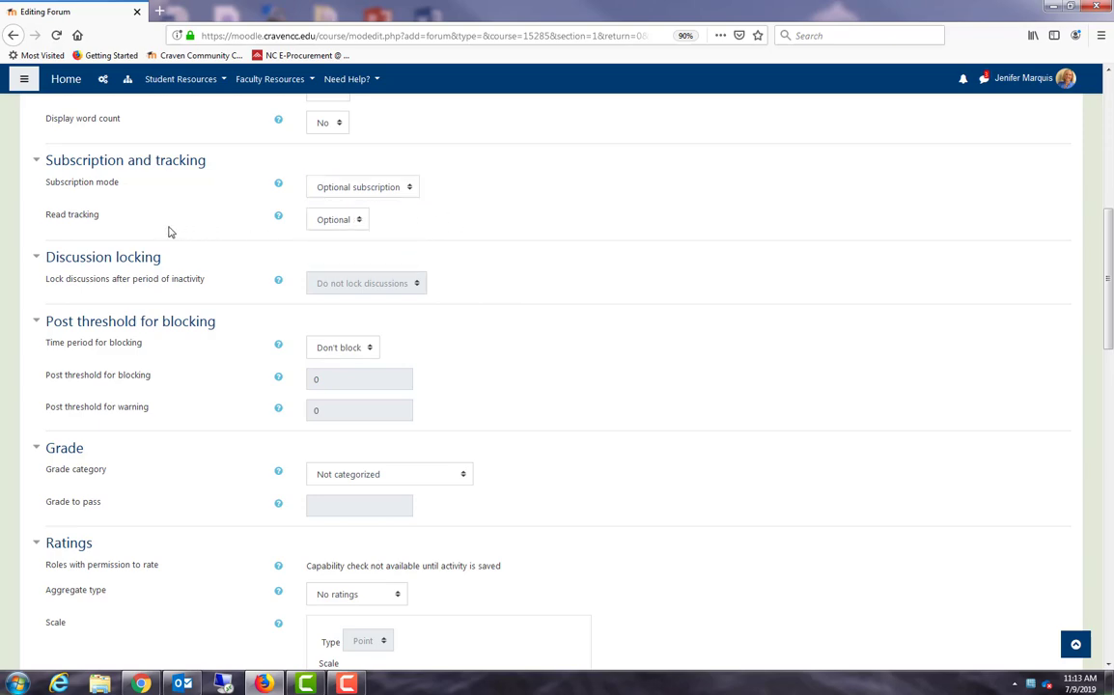
Set the forum's grade category to "Activities/Assignments/Assessments"
scroll(169, 232, "down", 2)
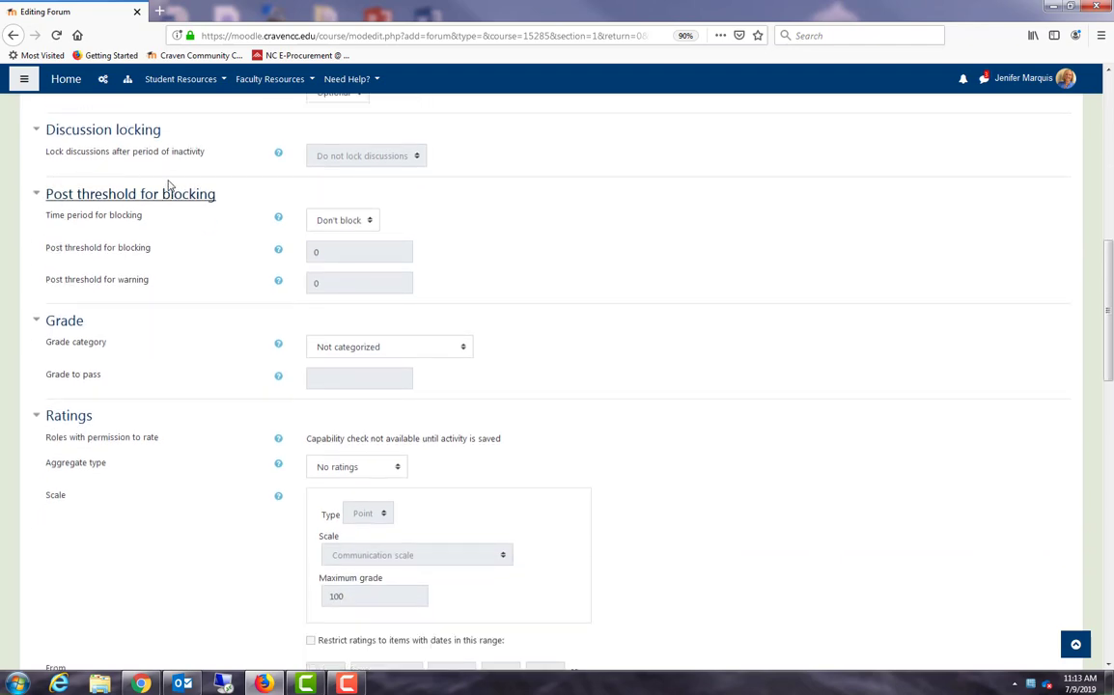
scroll(185, 214, "down", 2)
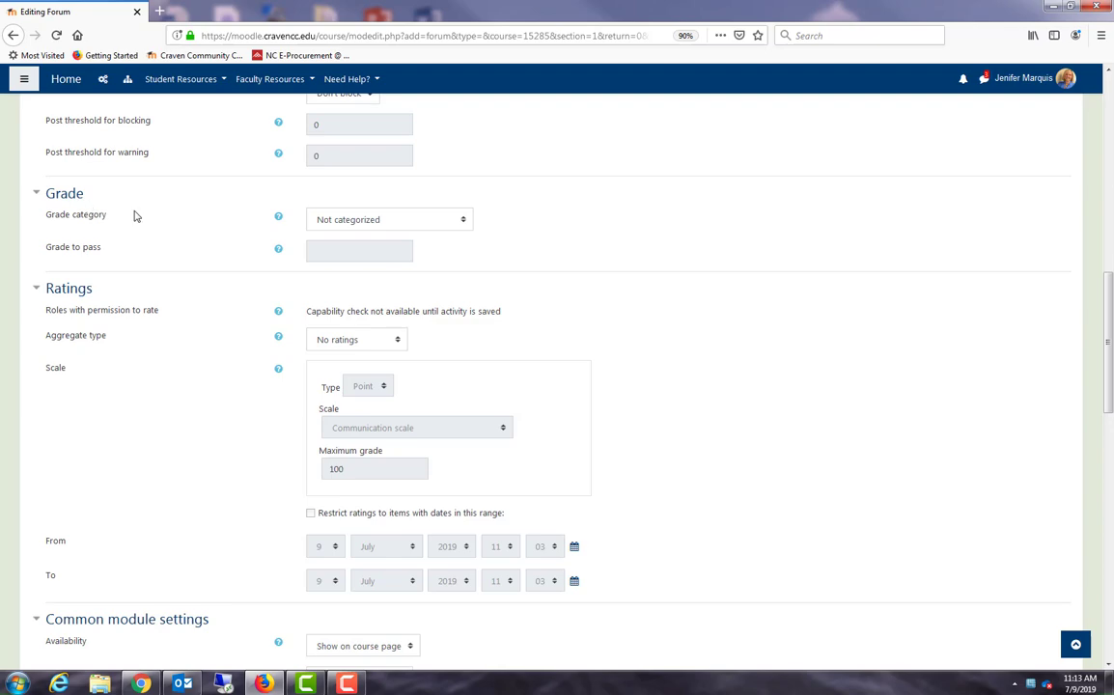
left_click(413, 228)
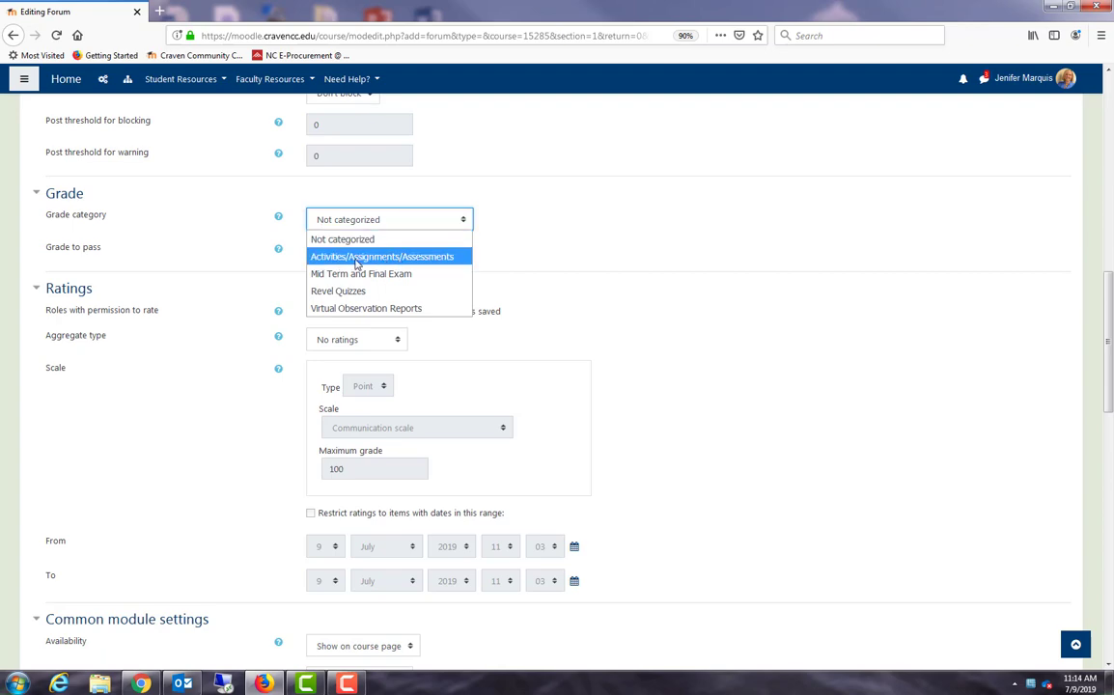
left_click(406, 262)
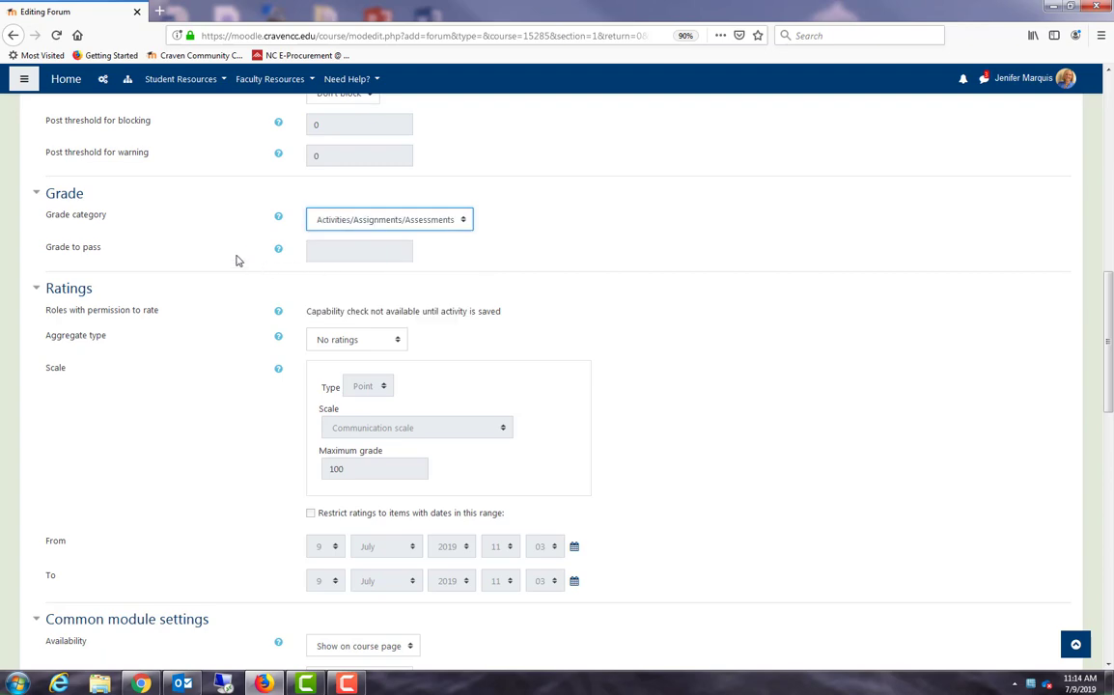
Set the ratings aggregate type to "Sum of ratings" with a maximum grade of 25
scroll(236, 256, "down", 2)
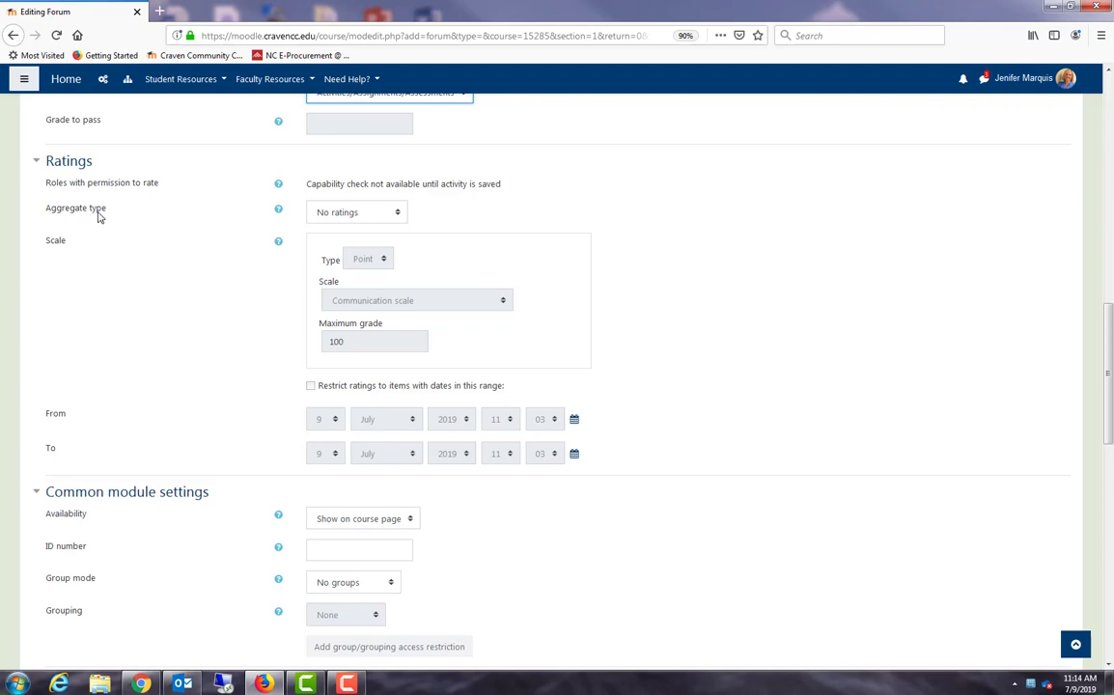
left_click(371, 214)
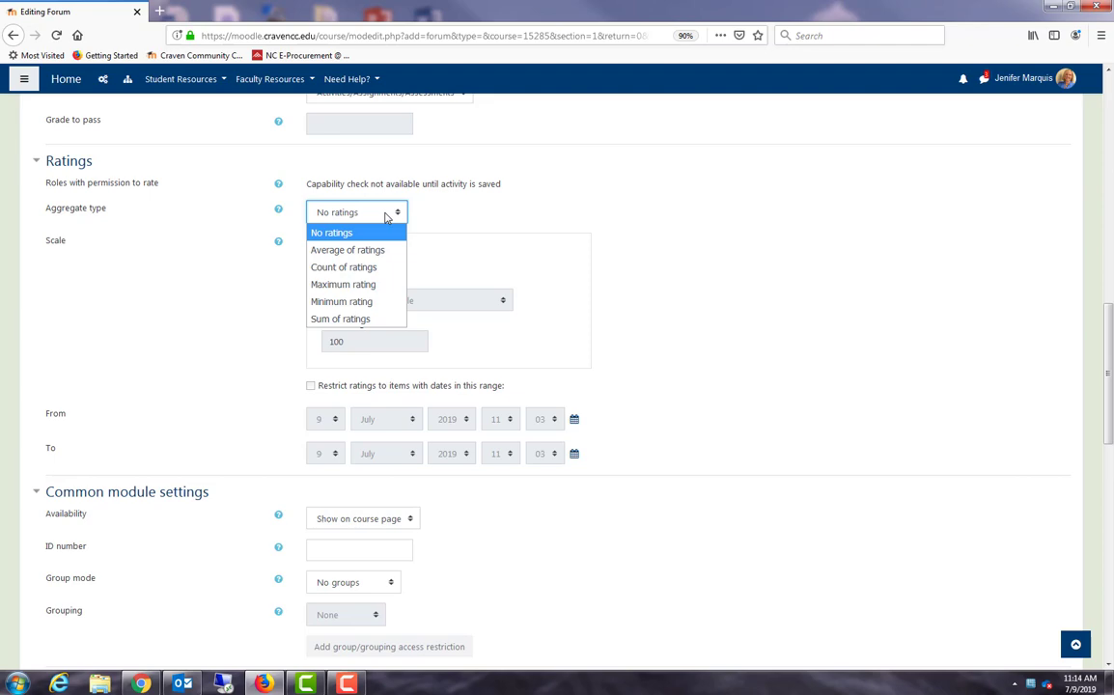
left_click(334, 319)
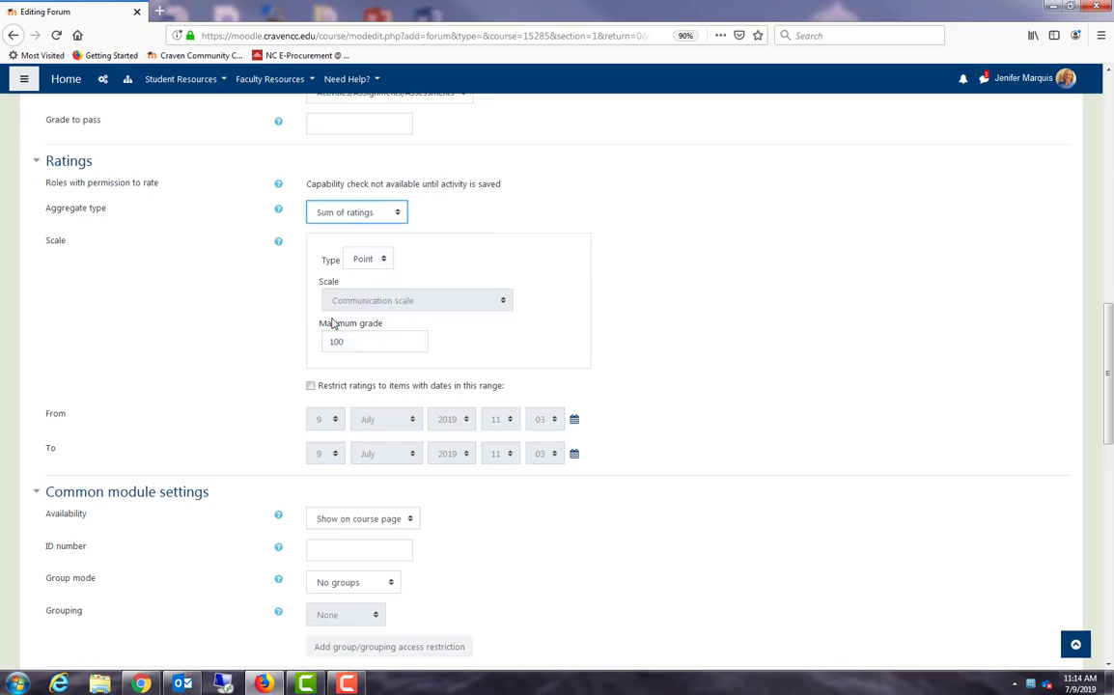
left_click(346, 342)
key("BackSpace")
key("BackSpace")
key("BackSpace")
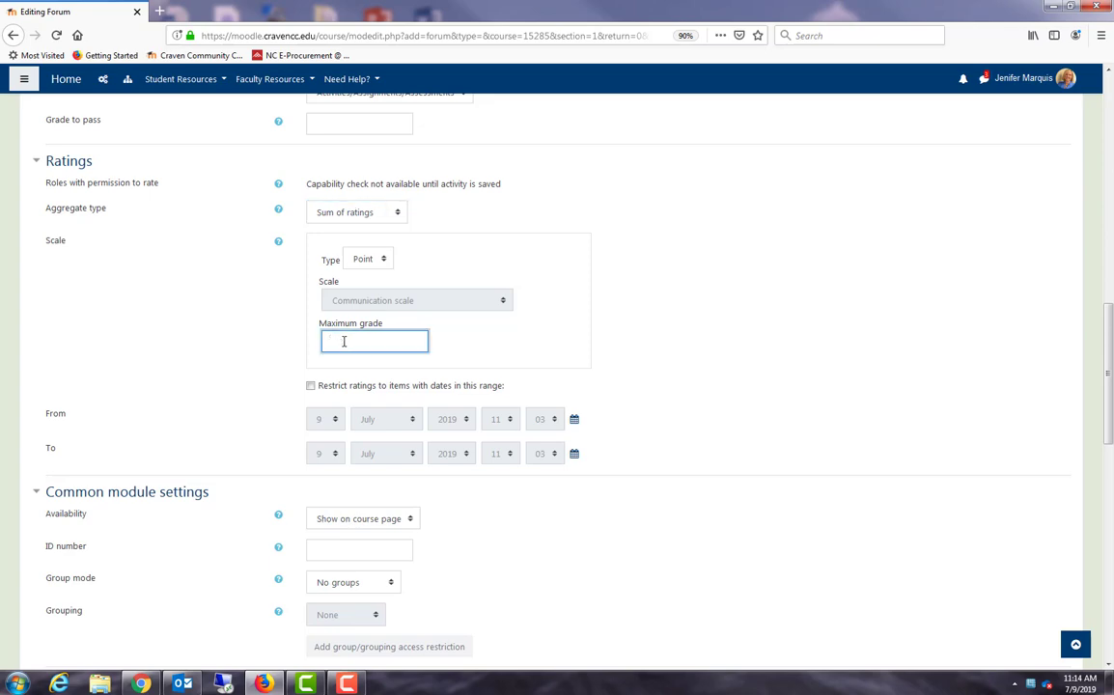
type("25")
left_click(469, 355)
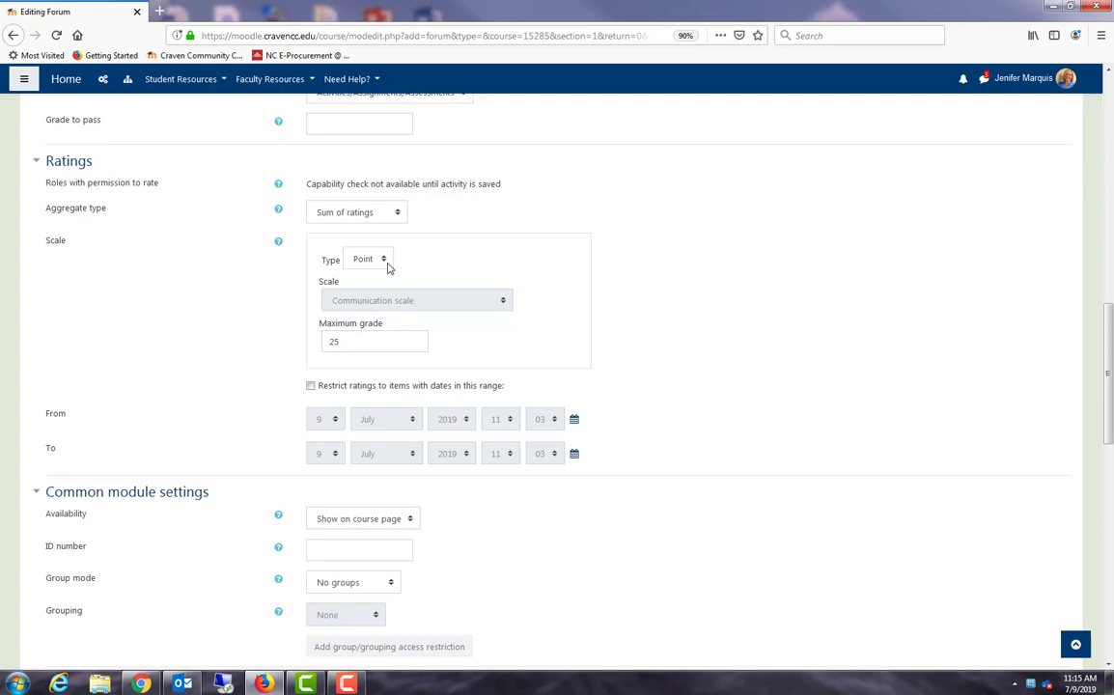
Try "Average of ratings" as the aggregate type and restore "Sum of ratings"
left_click(389, 269)
left_click(386, 260)
left_click(395, 214)
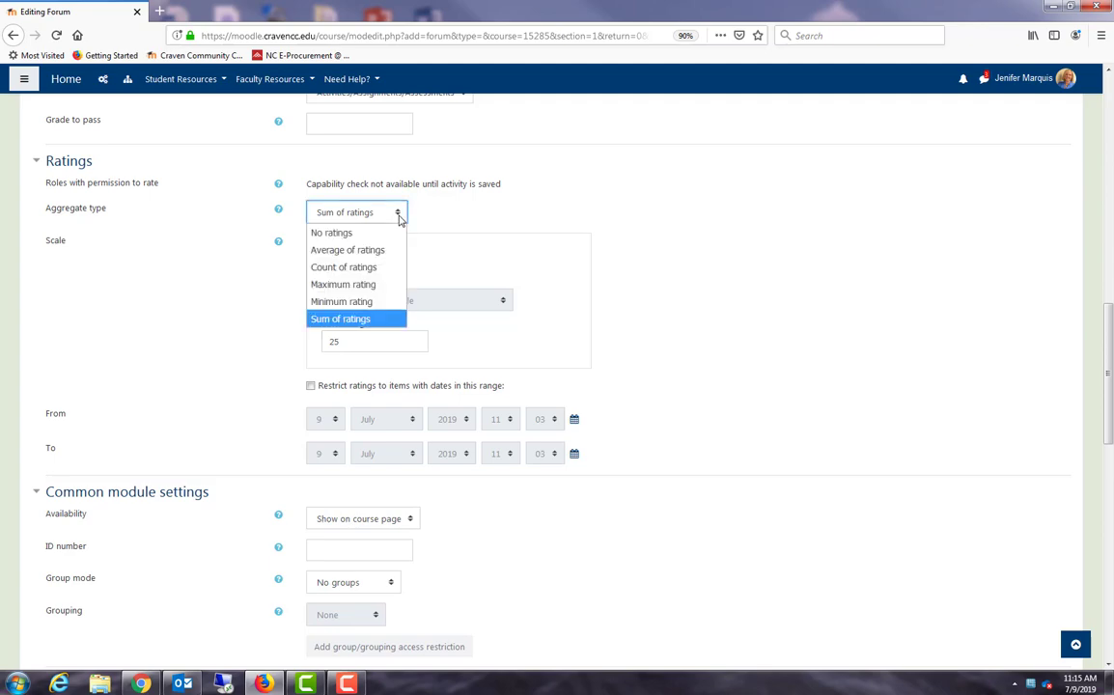
left_click(377, 253)
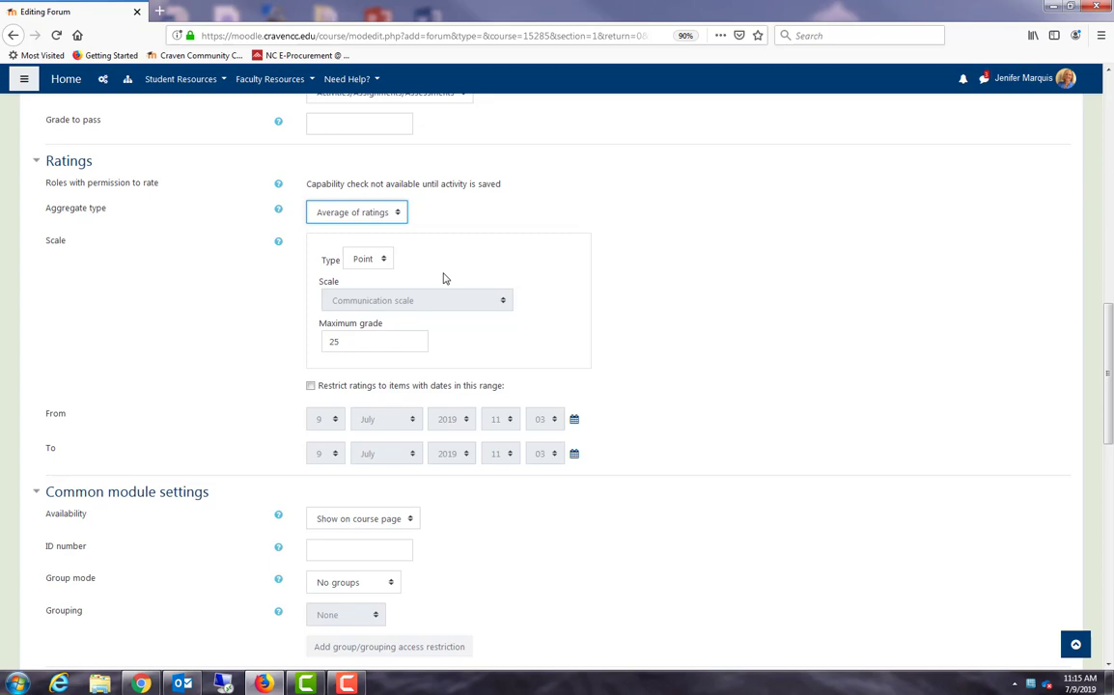
left_click(390, 212)
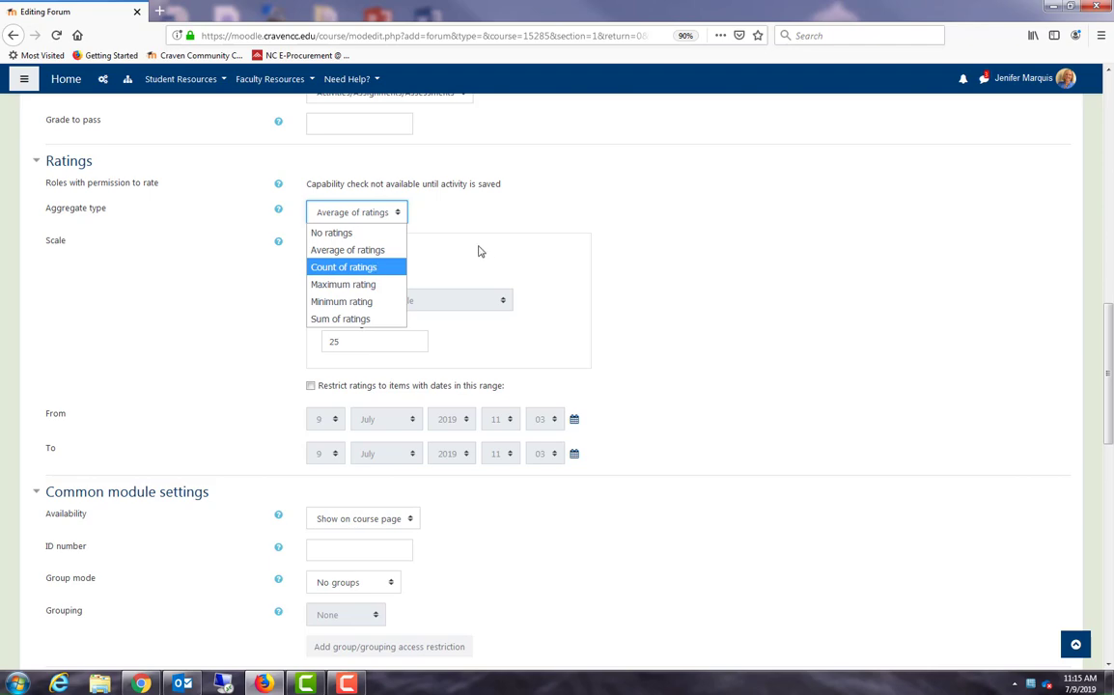
left_click(427, 234)
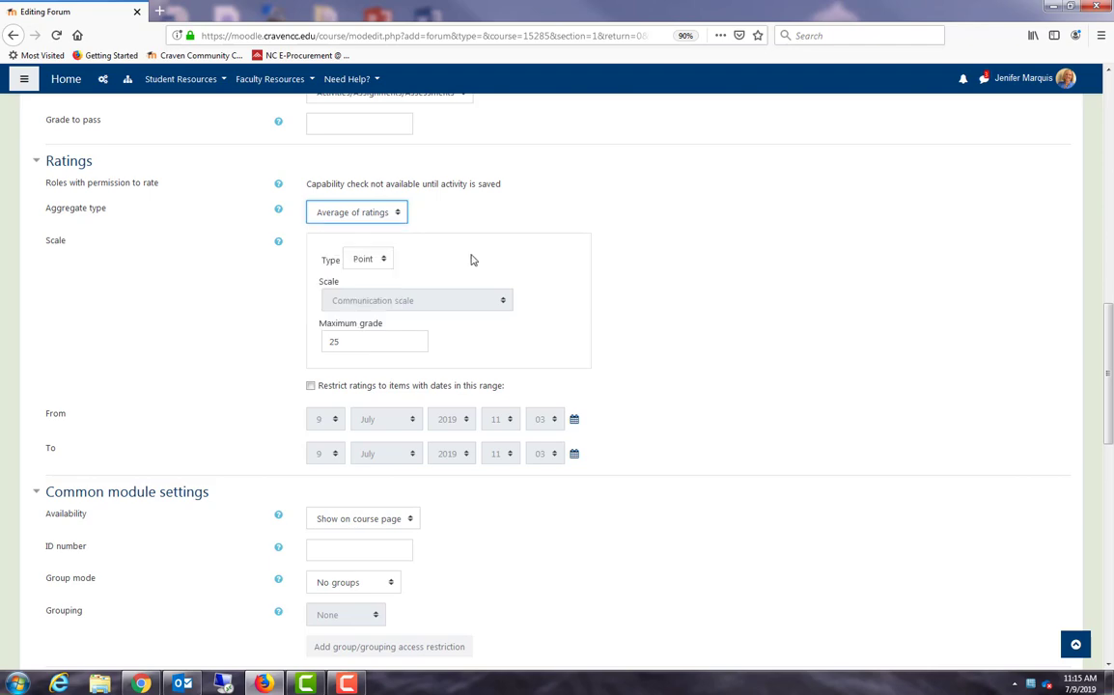
left_click(396, 215)
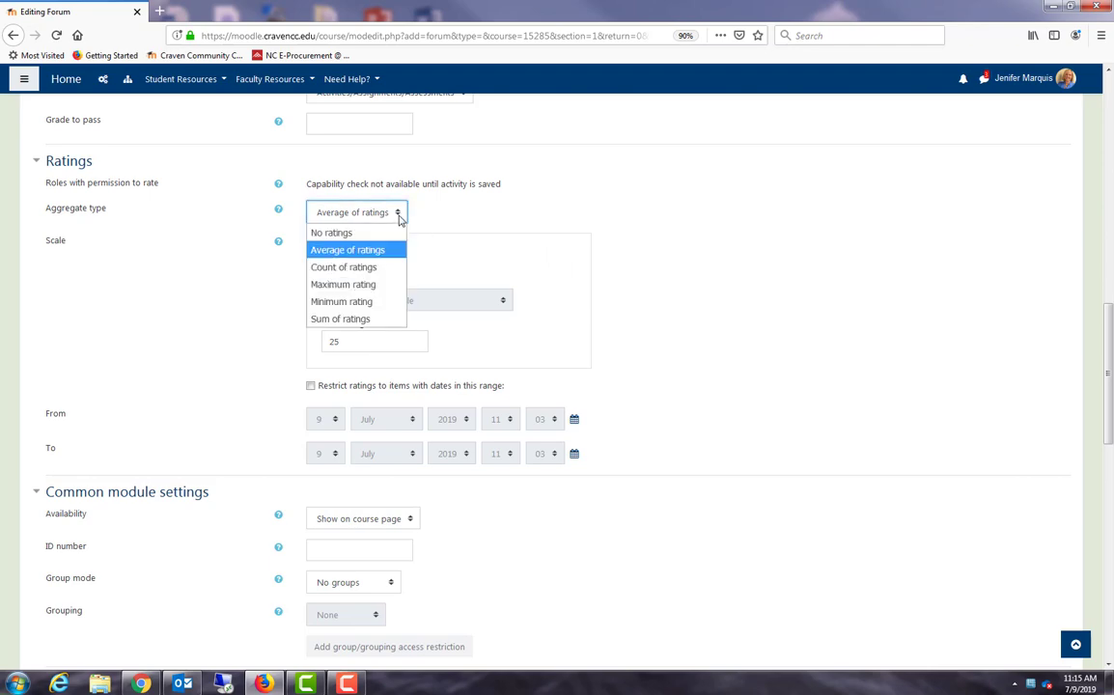
left_click(365, 319)
Enable the restriction of ratings to items within a date range
scroll(365, 319, "down", 3)
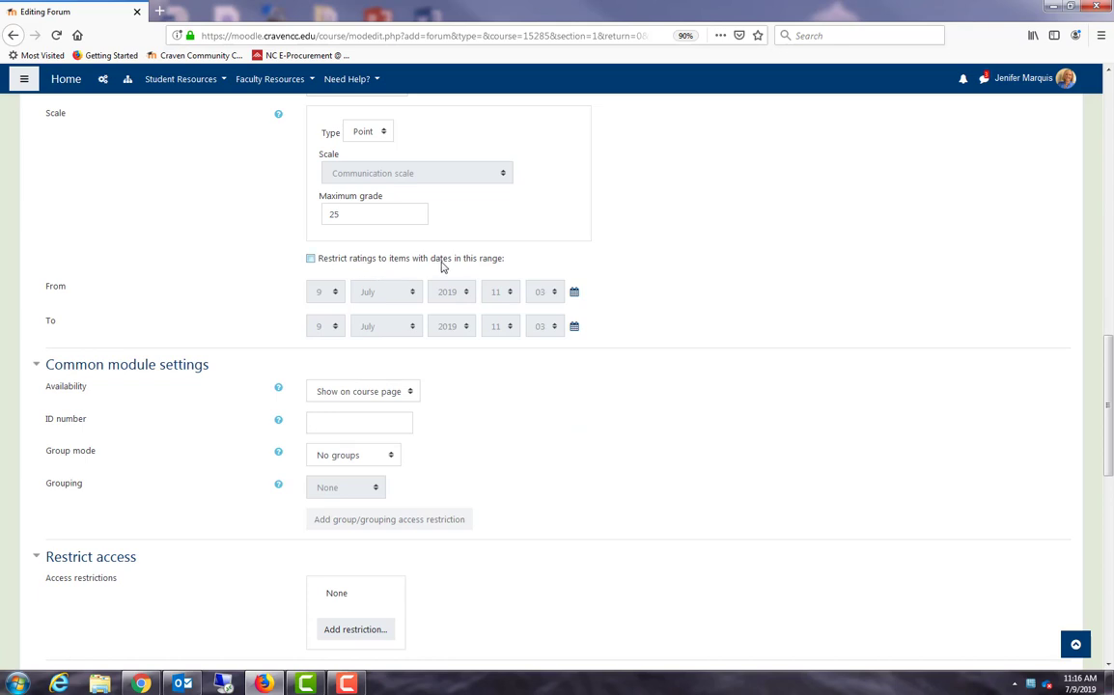
left_click(310, 260)
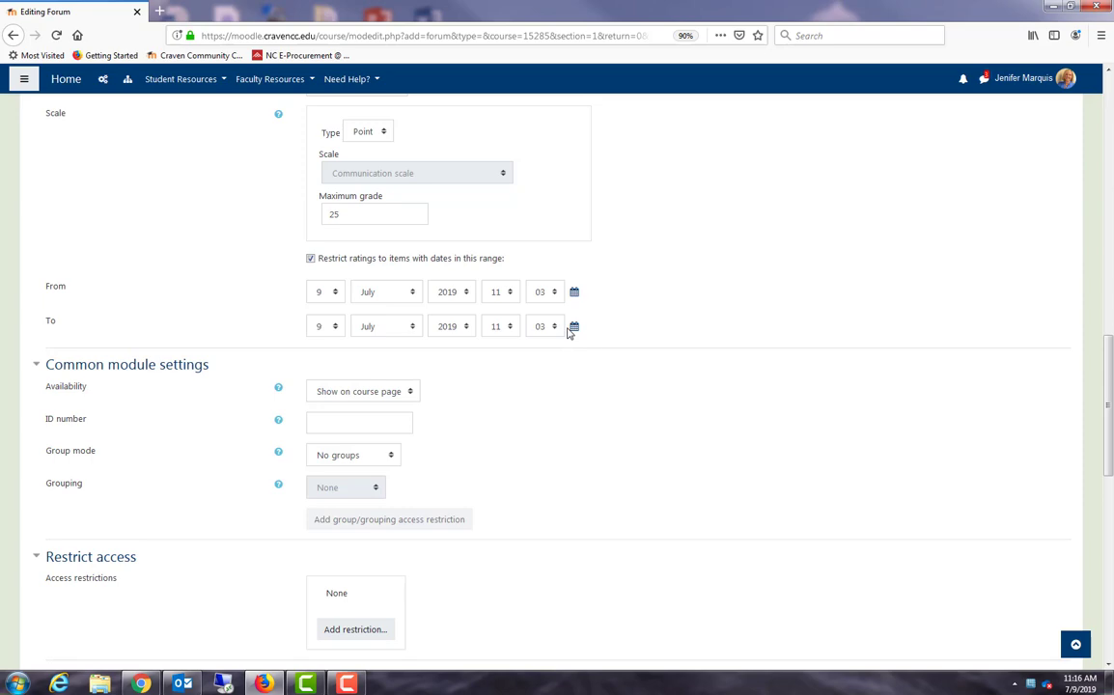
Set completion tracking to "Show activity as complete when conditions are met" and remove the requirement to view the activity
scroll(427, 285, "down", 4)
scroll(338, 281, "down", 2)
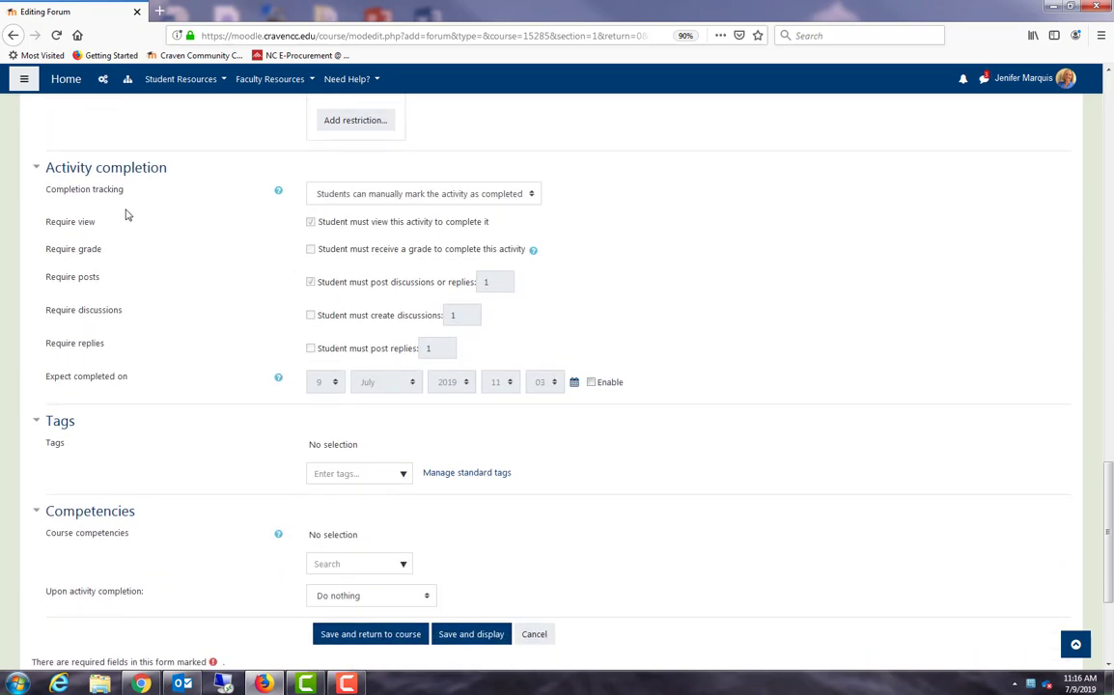
left_click(352, 237)
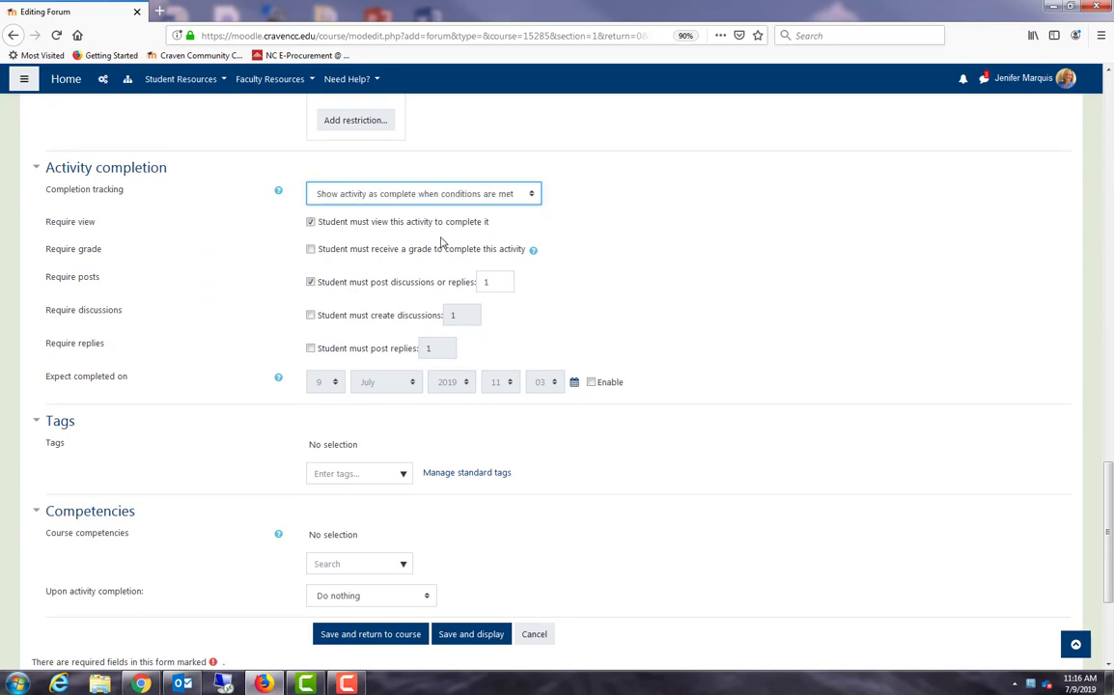
left_click(311, 223)
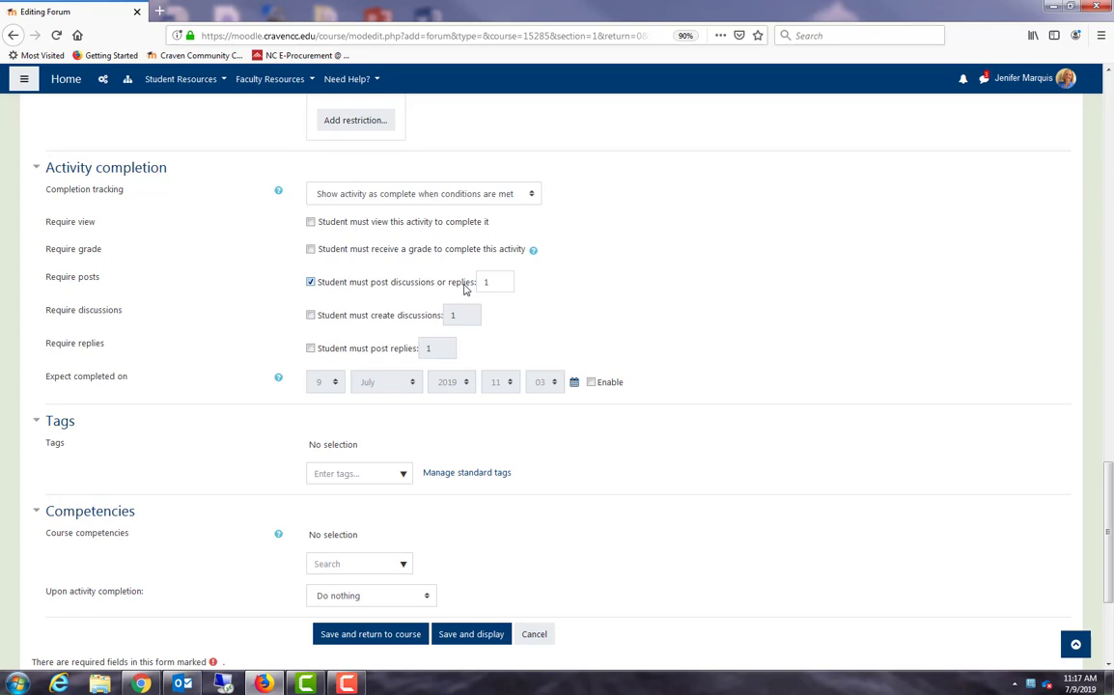
Require students to post 2 replies to complete the forum activity
left_click(311, 349)
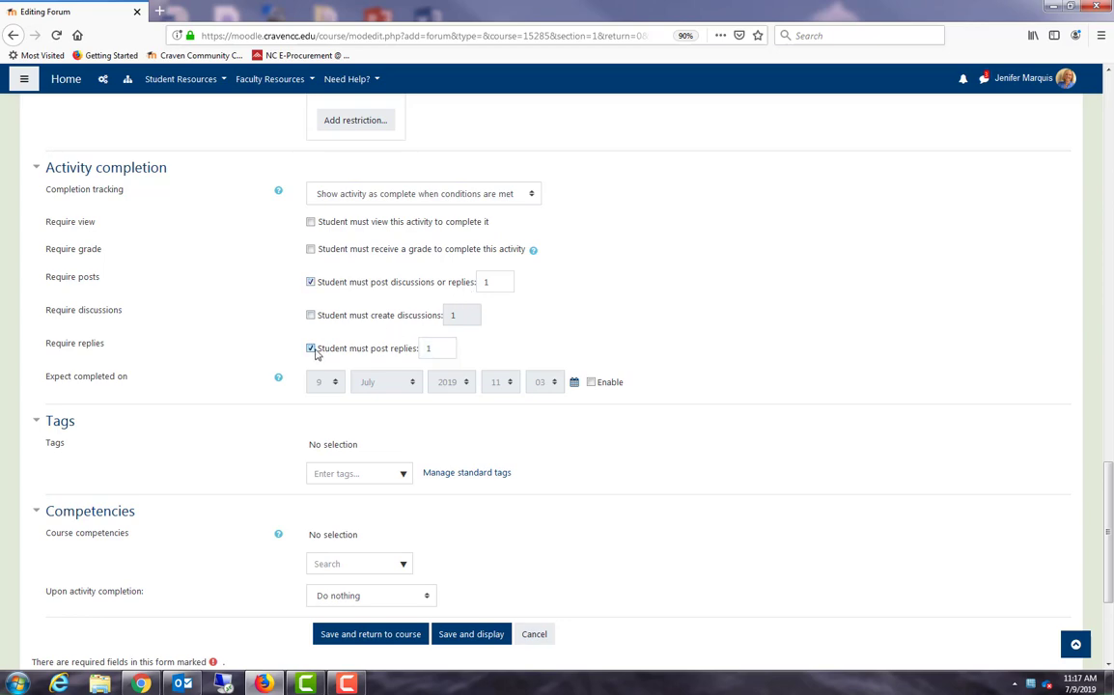
left_click(434, 349)
key("BackSpace")
type("2")
left_click(547, 352)
Save the new forum and return to the course page
scroll(546, 347, "down", 1)
scroll(544, 345, "down", 3)
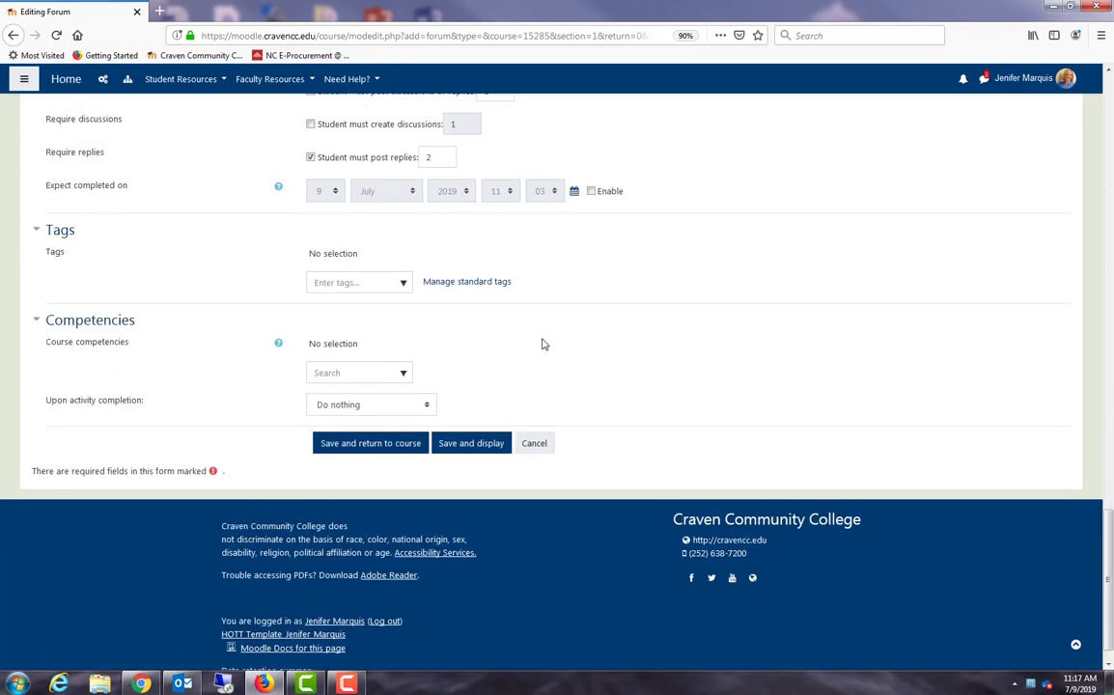
left_click(369, 446)
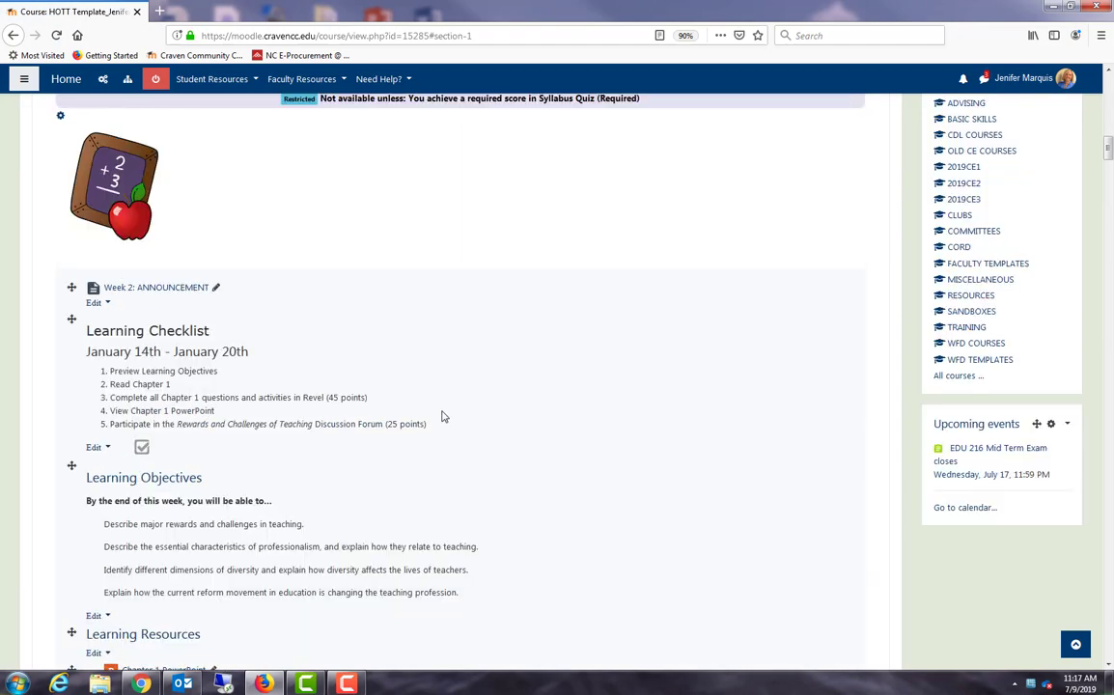
View the existing "Rewards and Challenges of Teaching (Discussion Forum)" as an example and return to the course page
scroll(442, 416, "down", 5)
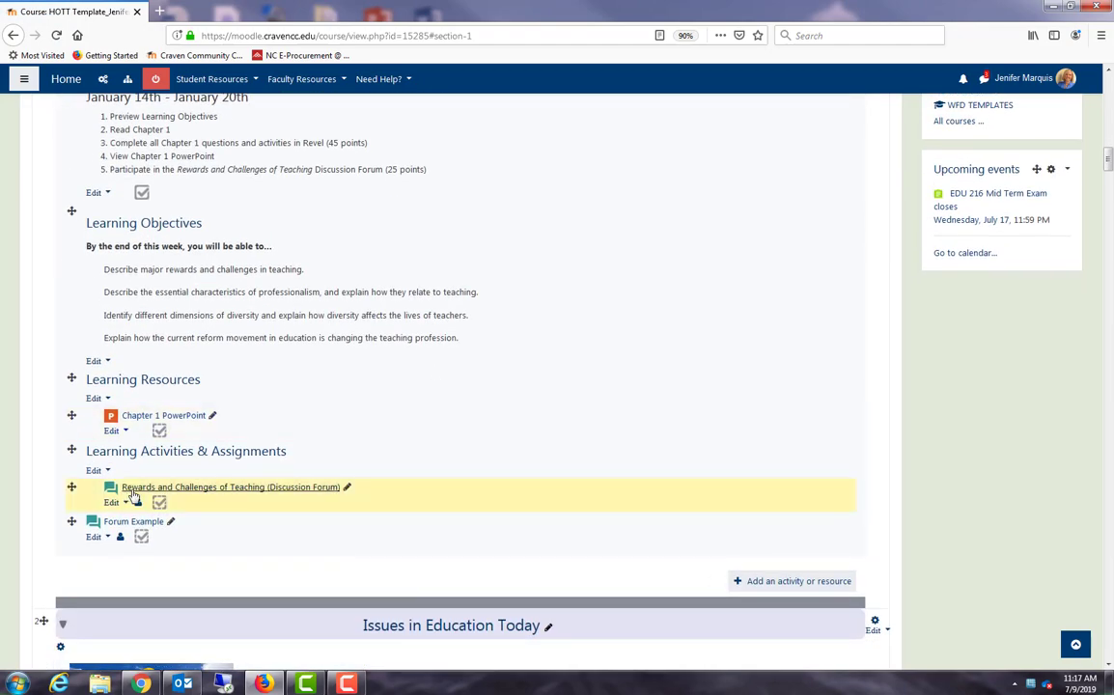
left_click(229, 490)
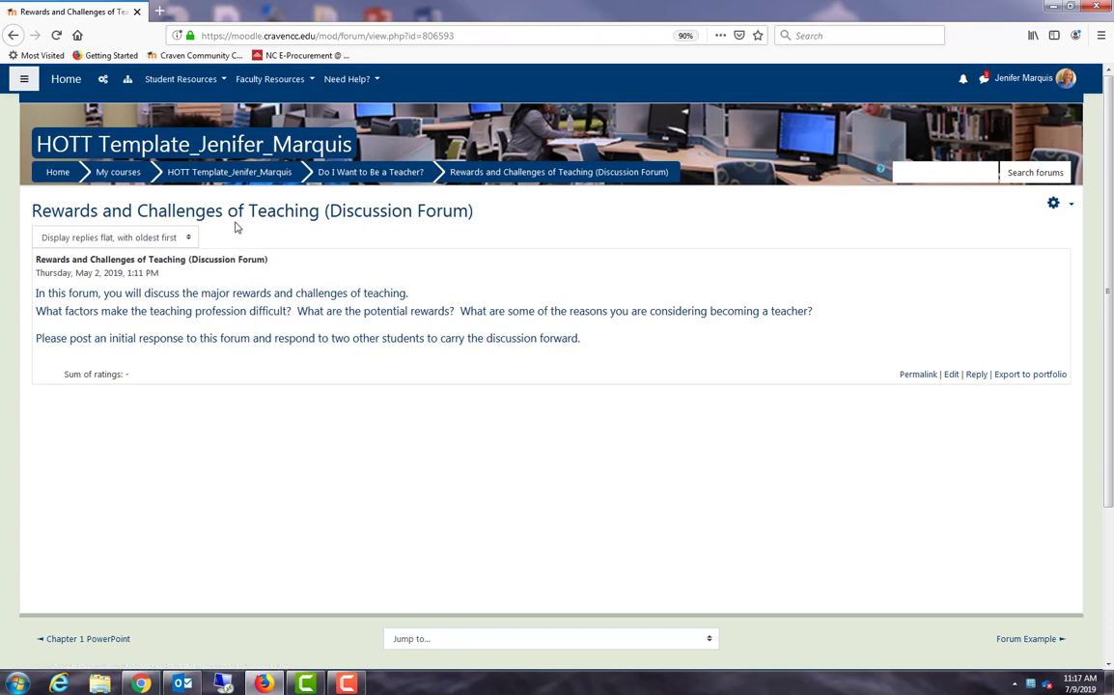
left_click(246, 175)
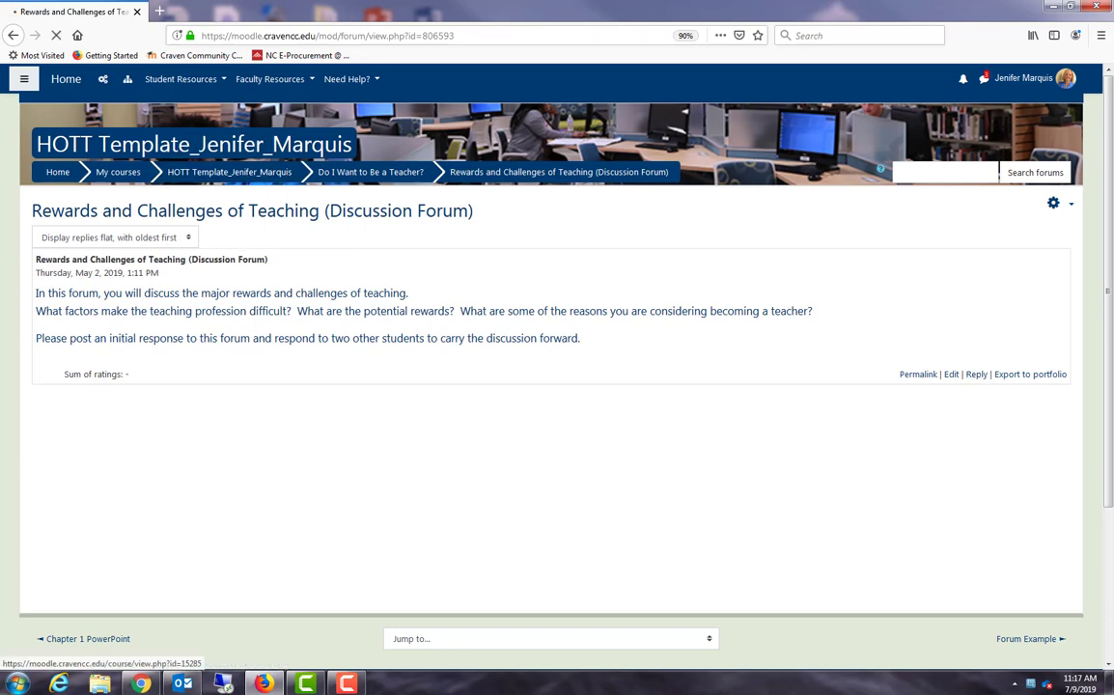